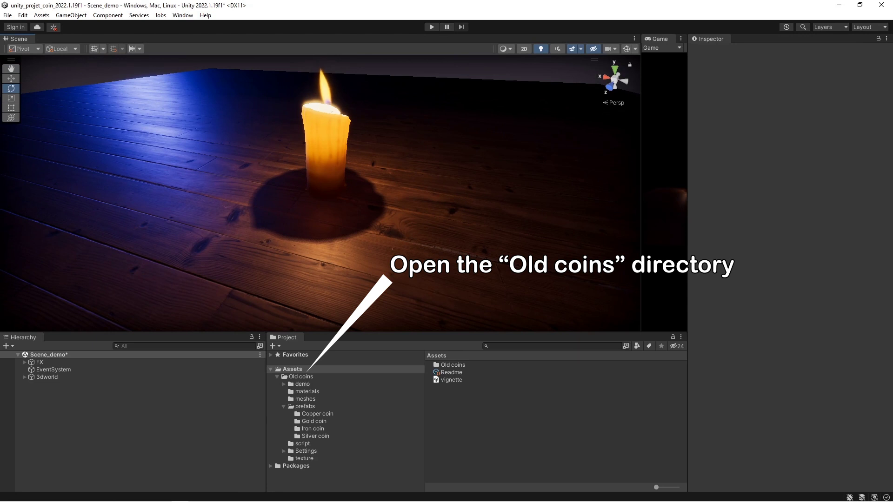
Browse to Assets > Old coins > prefabs > Copper coin in the Project window
{"action": "left_click", "coordinate": [301, 376]}
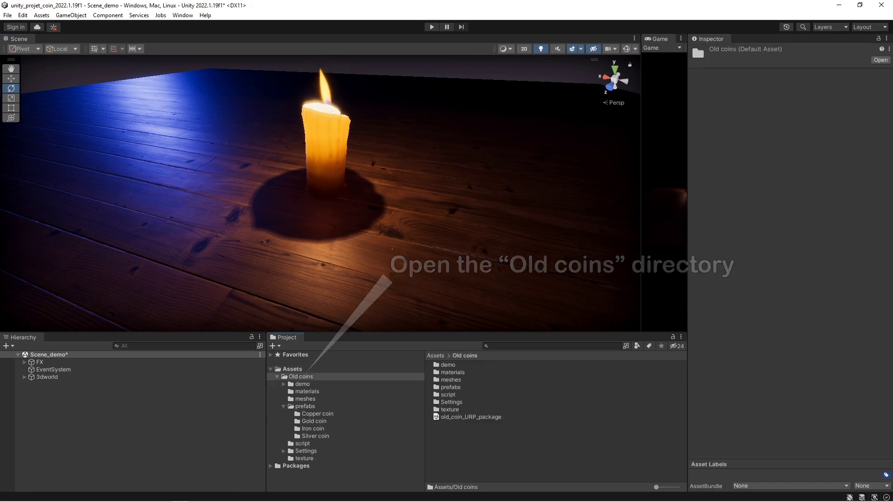
{"action": "left_click", "coordinate": [305, 406]}
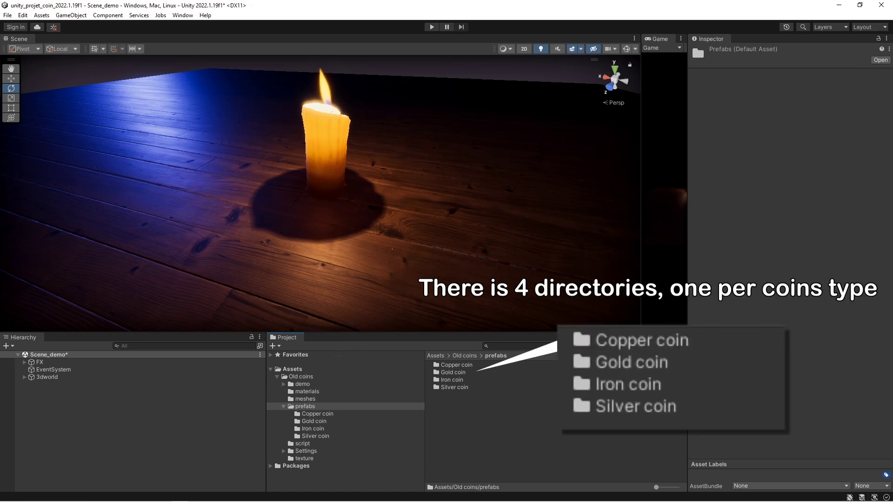
{"action": "left_click", "coordinate": [318, 413]}
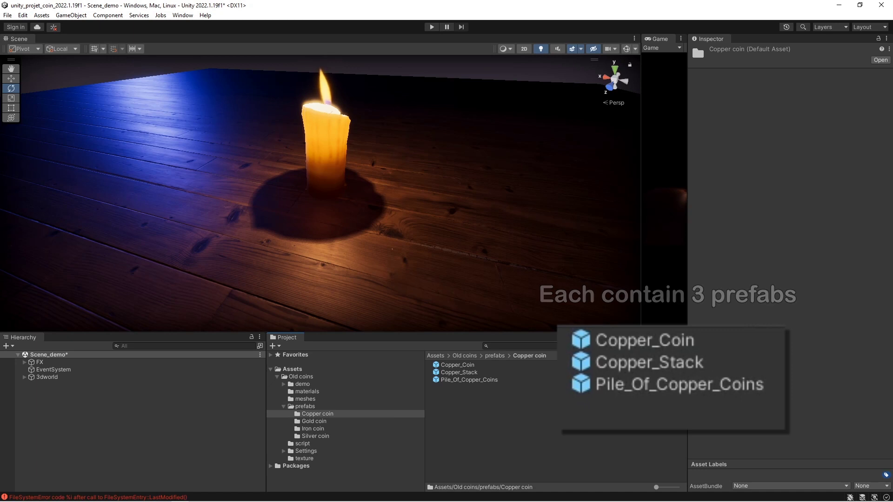
Place a Copper_Coin on the table near the candle and frame it from above
{"action": "left_click_drag", "start_coordinate": [311, 264], "coordinate": [311, 260]}
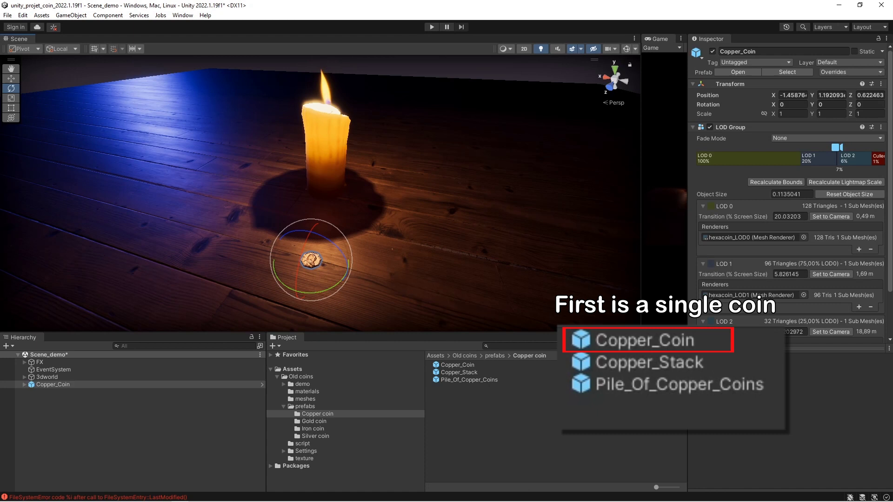
{"action": "key", "text": "f"}
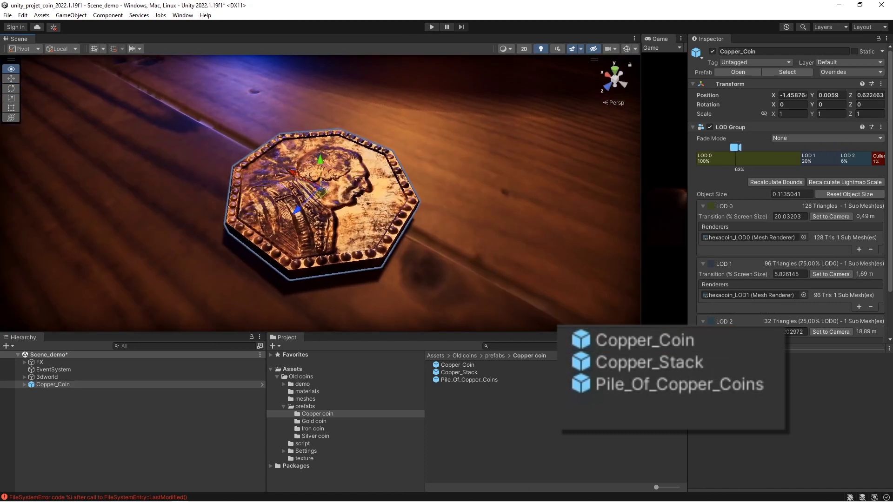
{"action": "left_click_drag", "start_coordinate": [325, 195], "coordinate": [372, 174], "text": "alt"}
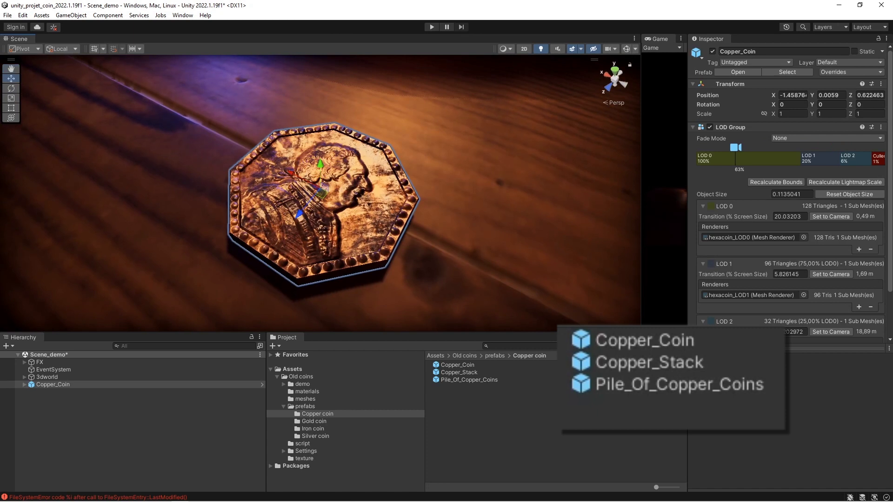
Add a second Copper_Coin beside the first, flipped 180° on X
{"action": "left_click_drag", "start_coordinate": [458, 365], "coordinate": [500, 179]}
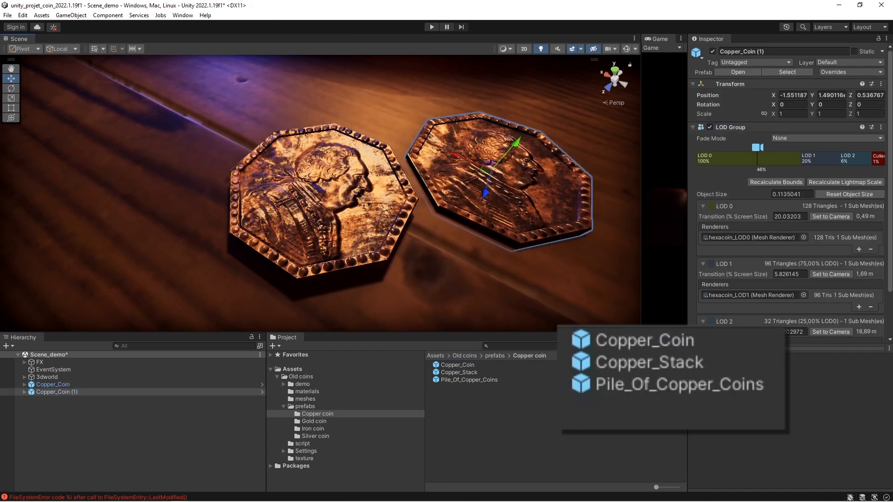
{"action": "left_click_drag", "start_coordinate": [500, 179], "coordinate": [509, 182]}
{"action": "type", "text": "180"}
{"action": "type", "text": "0.0055"}
{"action": "left_click_drag", "start_coordinate": [321, 193], "coordinate": [297, 186], "text": "alt"}
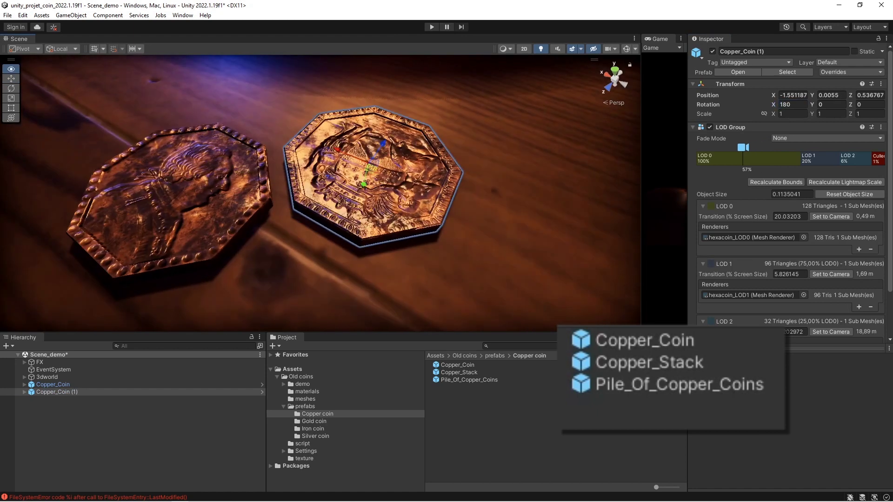
{"action": "scroll", "coordinate": [321, 193], "scroll_direction": "down", "scroll_amount": 5}
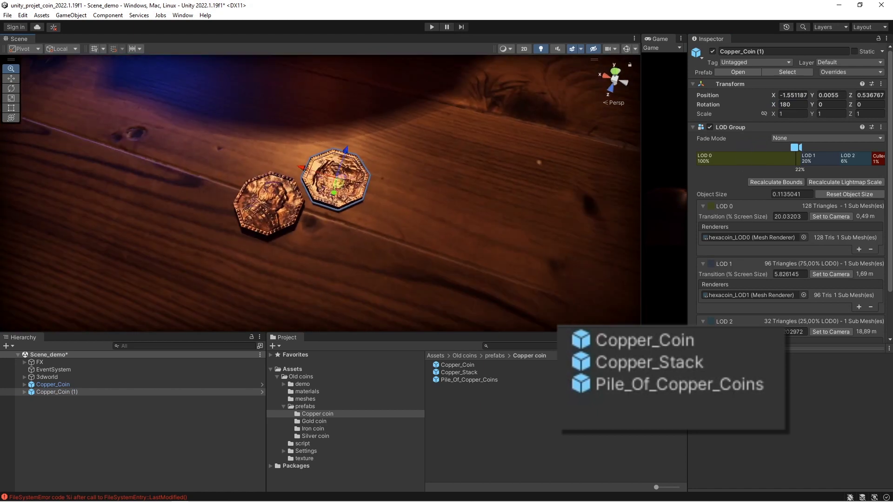
{"action": "scroll", "coordinate": [321, 193], "scroll_direction": "down", "scroll_amount": 5}
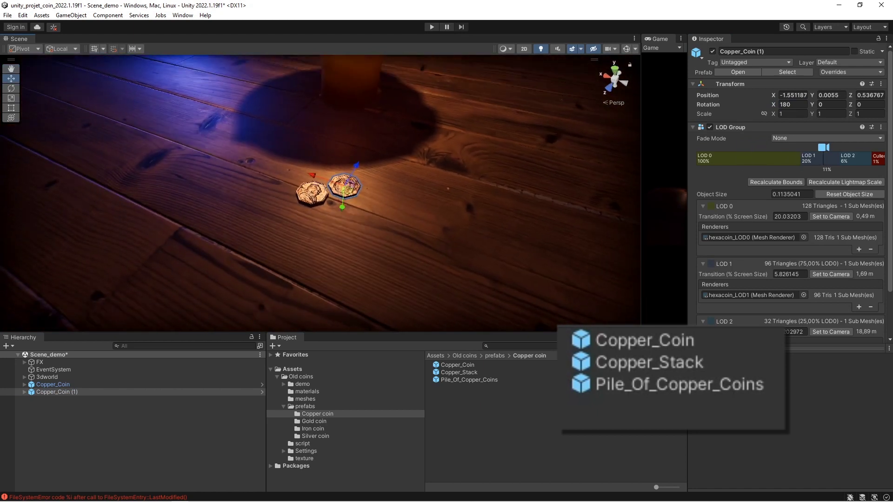
{"action": "mouse_move", "coordinate": [321, 193]}
{"action": "left_mouse_down", "text": "alt"}
{"action": "mouse_move", "coordinate": [302, 186]}
{"action": "mouse_move", "coordinate": [335, 191]}
{"action": "left_mouse_up", "text": "alt"}
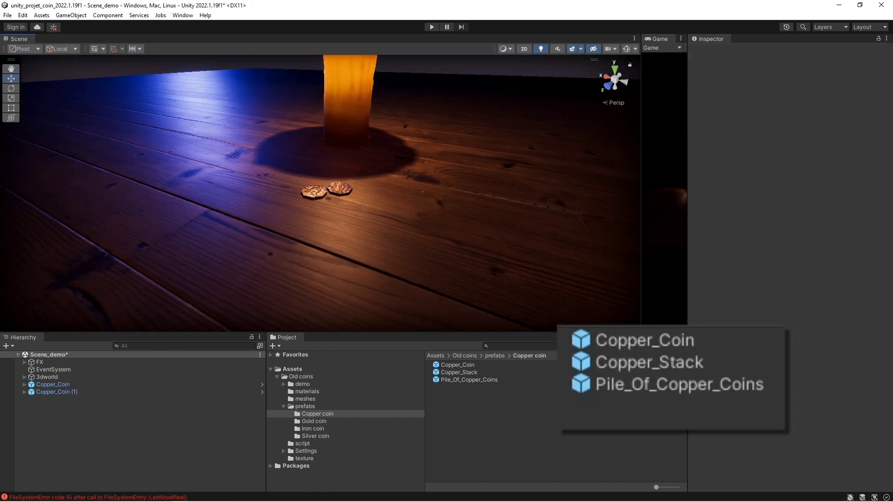
Place a Copper_Stack and two Pile_Of_Copper_Coins by the candle, the copy rotated 185.574° on Y
{"action": "left_click_drag", "start_coordinate": [459, 372], "coordinate": [333, 263]}
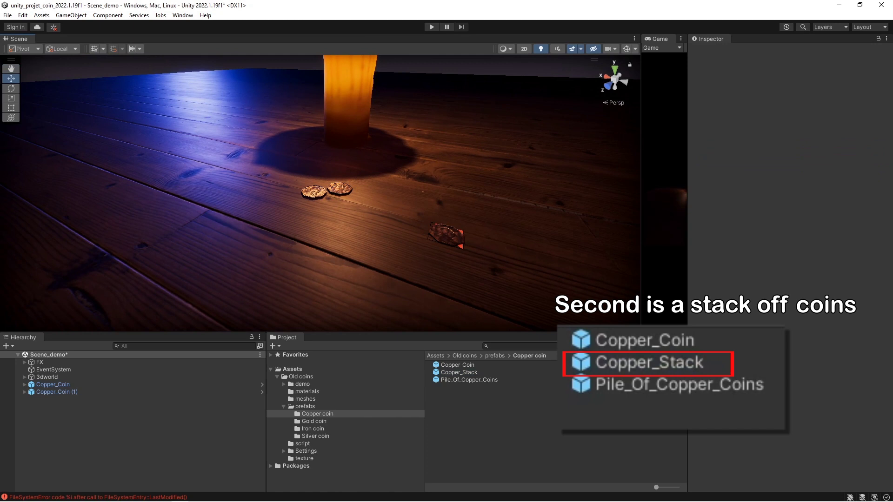
{"action": "left_click_drag", "start_coordinate": [468, 380], "coordinate": [223, 190]}
{"action": "mouse_move", "coordinate": [326, 186]}
{"action": "left_mouse_down", "text": "alt"}
{"action": "mouse_move", "coordinate": [297, 154]}
{"action": "mouse_move", "coordinate": [261, 139]}
{"action": "left_mouse_up", "text": "alt"}
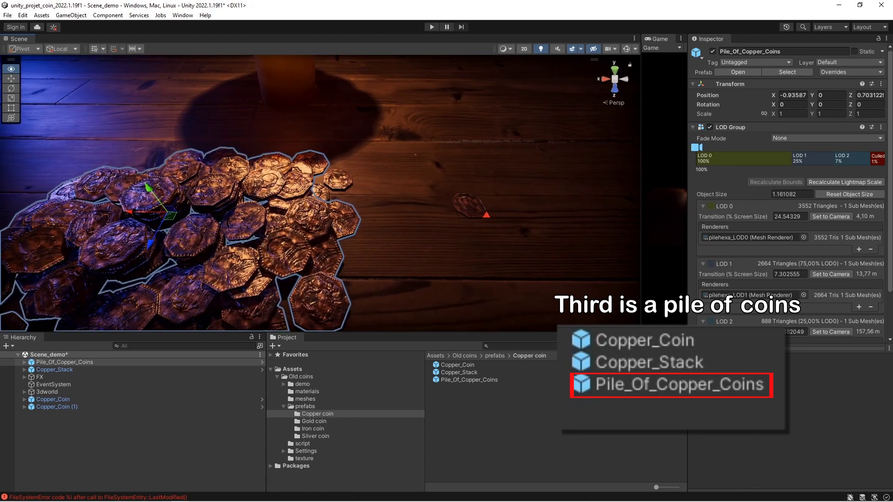
{"action": "mouse_move", "coordinate": [468, 380]}
{"action": "left_mouse_down"}
{"action": "mouse_move", "coordinate": [354, 135]}
{"action": "mouse_move", "coordinate": [316, 128]}
{"action": "left_mouse_up"}
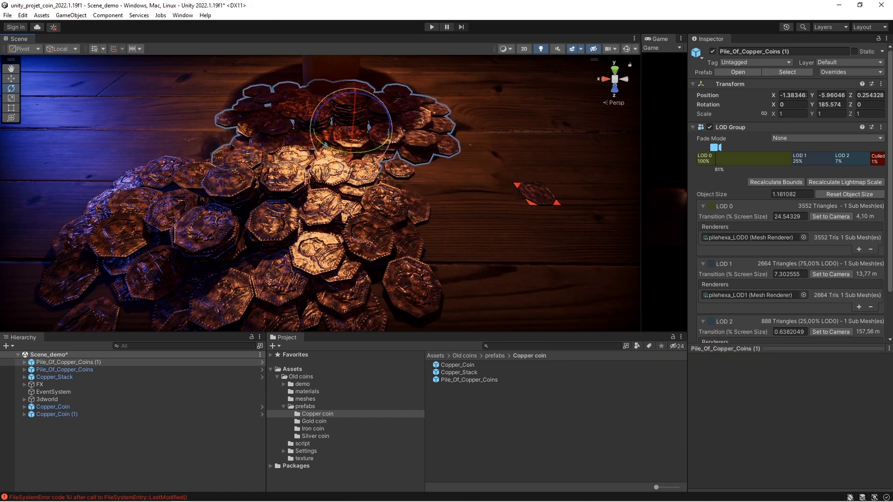
{"action": "left_click_drag", "start_coordinate": [321, 186], "coordinate": [298, 154], "text": "alt"}
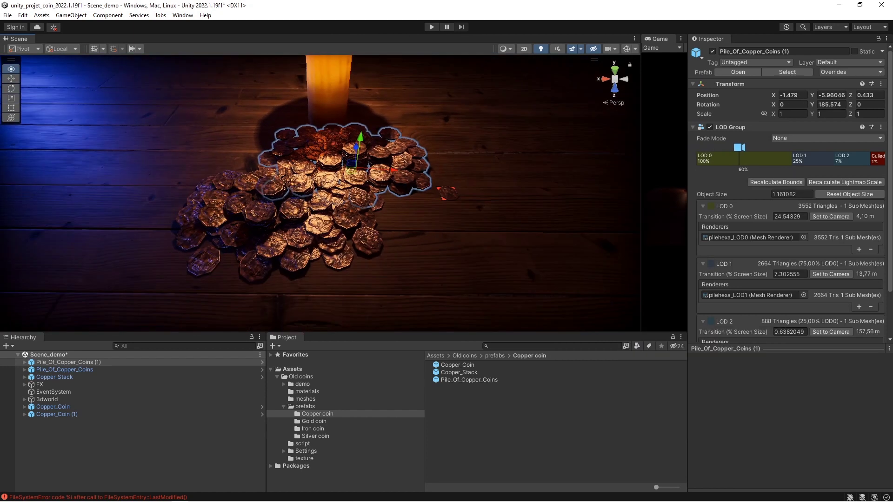
{"action": "mouse_move", "coordinate": [321, 186]}
{"action": "right_mouse_down", "text": "alt"}
{"action": "mouse_move", "coordinate": [297, 172]}
{"action": "mouse_move", "coordinate": [325, 186]}
{"action": "right_mouse_up", "text": "alt"}
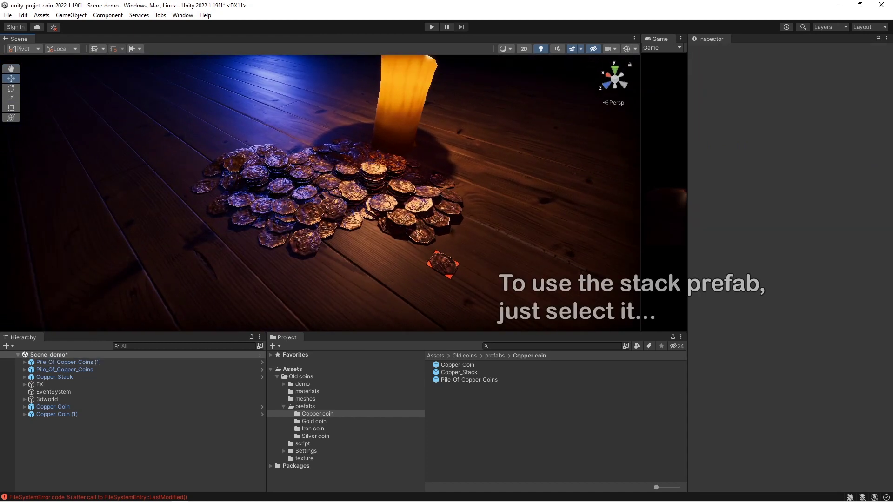
Replace the old Copper_Stack with two new stacks set to Num Coin Max 24 and 41
{"action": "left_click", "coordinate": [442, 265]}
{"action": "key", "text": "Delete"}
{"action": "left_click", "coordinate": [459, 372]}
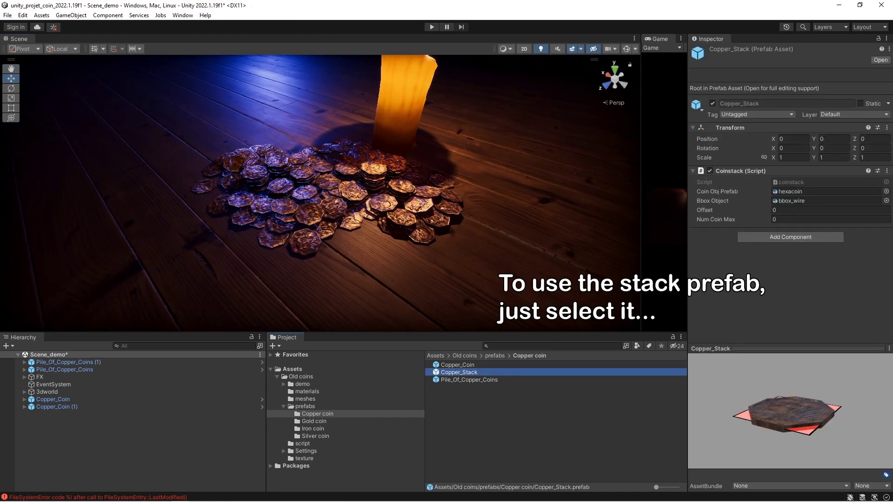
{"action": "left_click_drag", "start_coordinate": [459, 372], "coordinate": [375, 255]}
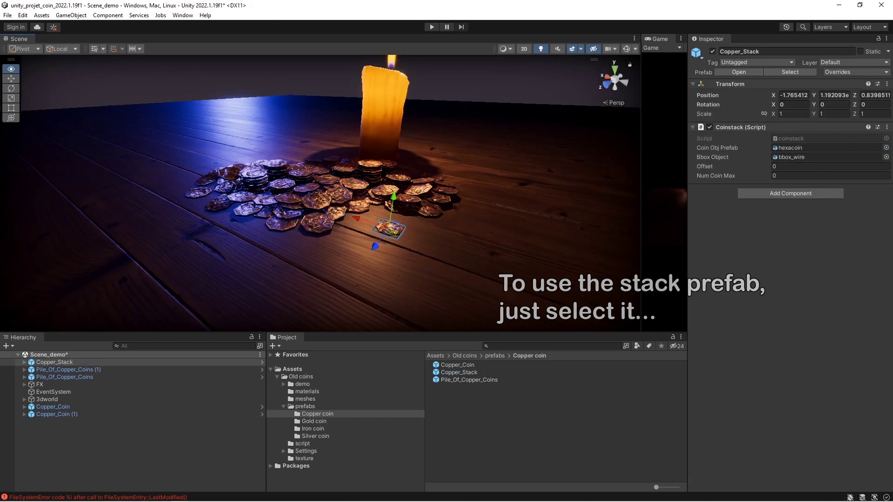
{"action": "left_click_drag", "start_coordinate": [326, 209], "coordinate": [325, 177], "text": "alt"}
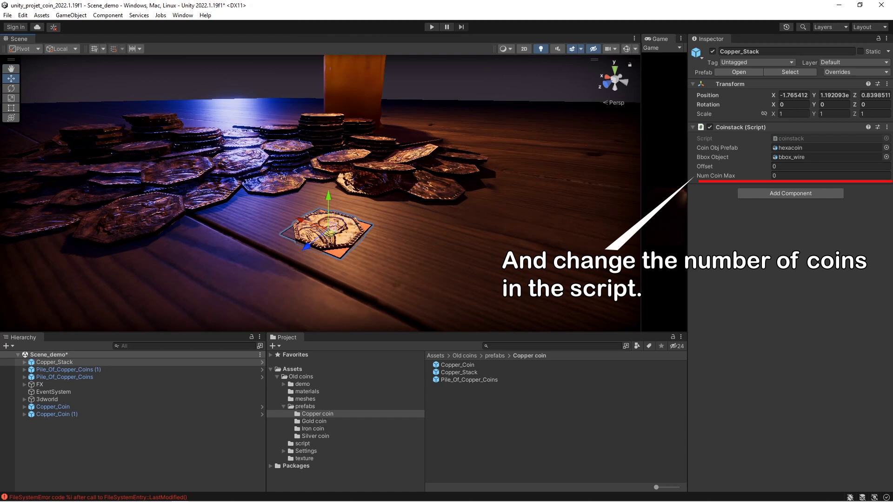
{"action": "left_click_drag", "start_coordinate": [716, 176], "coordinate": [727, 176]}
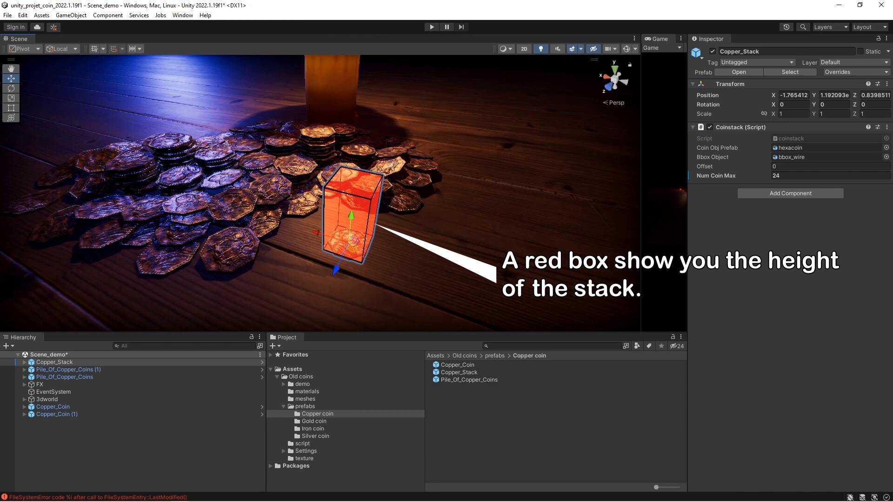
{"action": "left_click_drag", "start_coordinate": [459, 372], "coordinate": [297, 247]}
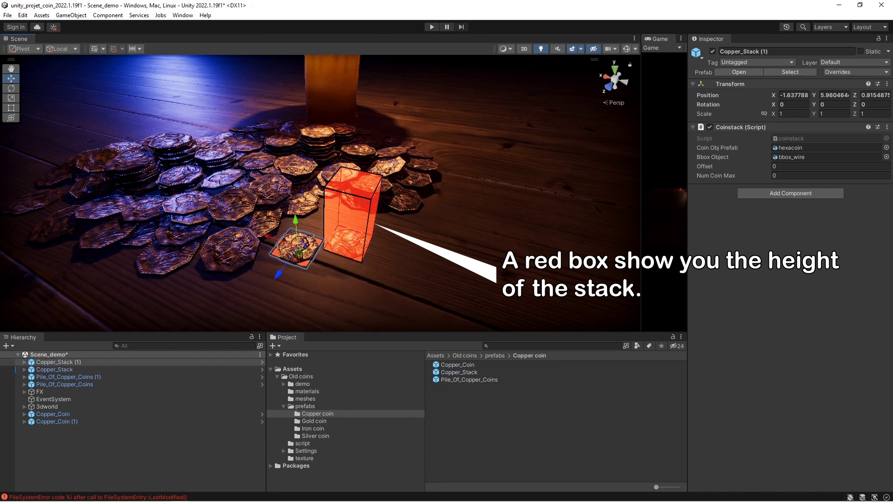
{"action": "left_click_drag", "start_coordinate": [716, 175], "coordinate": [744, 176]}
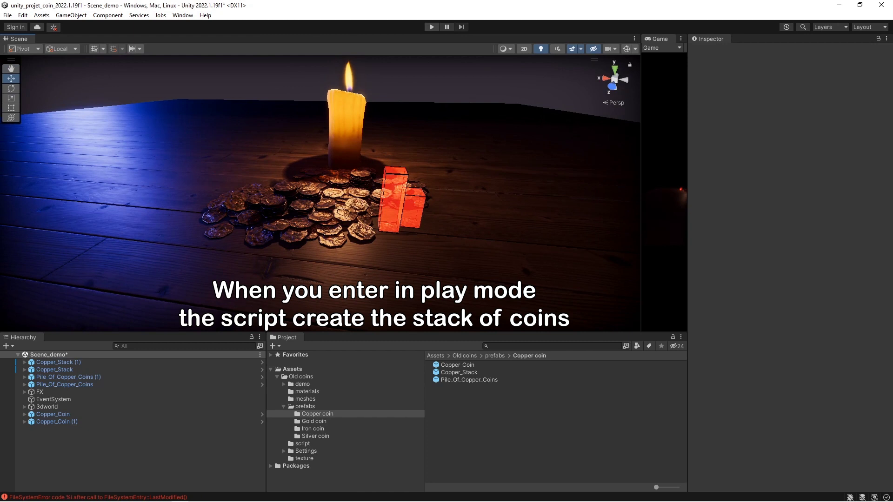
Run Play mode and inspect the hexacoin clones spawned under Copper_Stack (1)
{"action": "key", "text": "ctrl+p"}
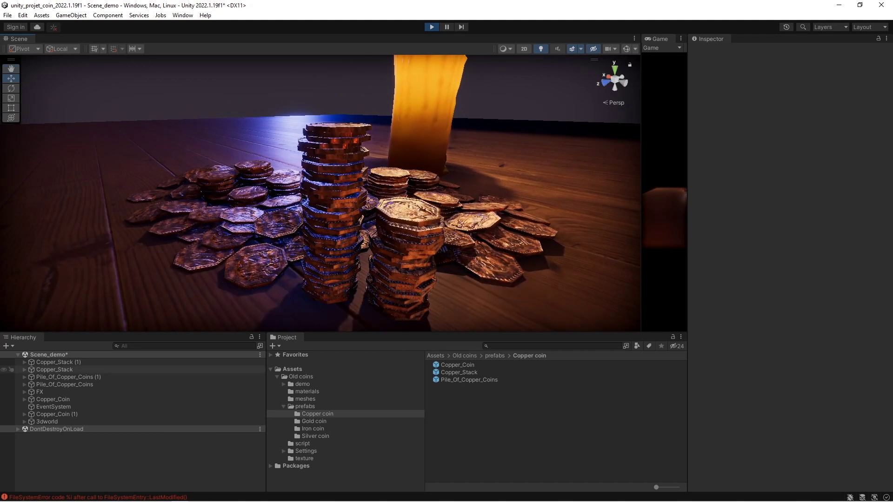
{"action": "left_click", "coordinate": [54, 361]}
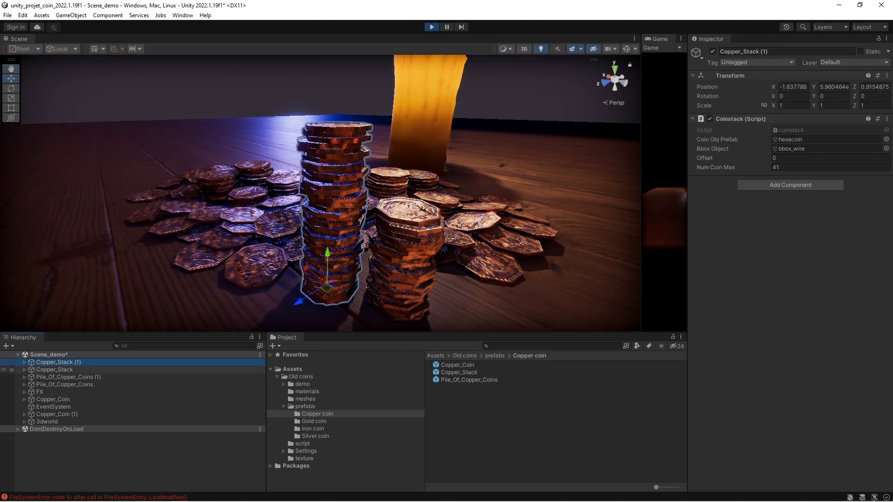
{"action": "key", "text": "Right"}
{"action": "left_click", "coordinate": [64, 429]}
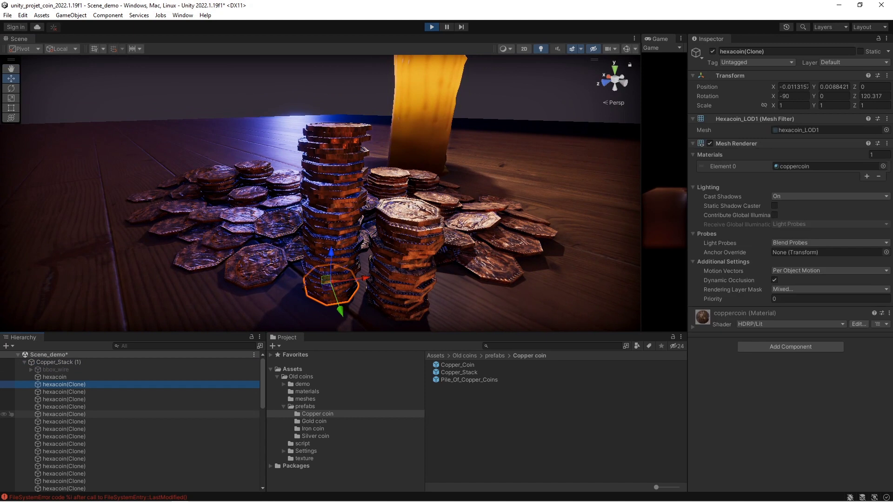
{"action": "left_click", "coordinate": [64, 473]}
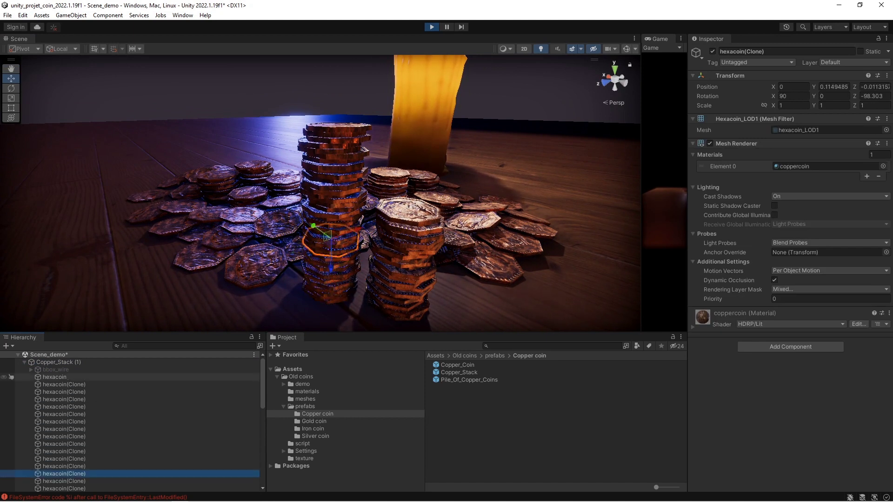
{"action": "left_click", "coordinate": [24, 362]}
{"action": "left_click", "coordinate": [25, 362]}
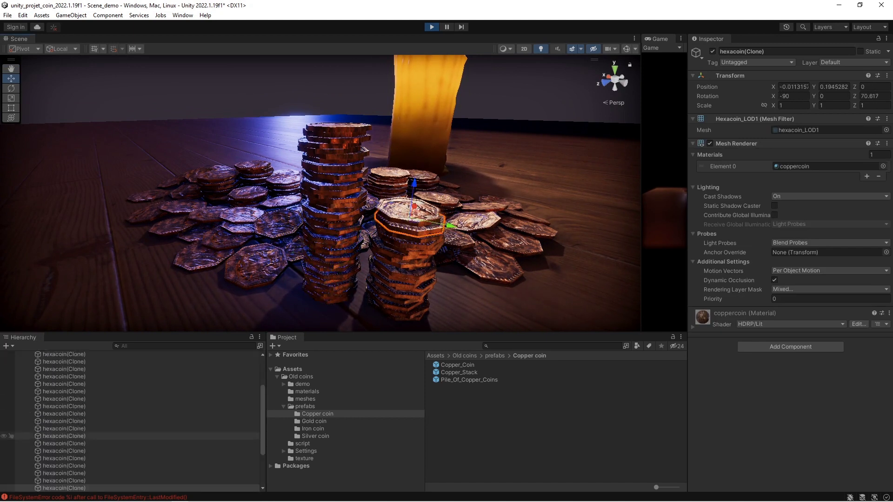
{"action": "left_click", "coordinate": [64, 406]}
Show Copper_Stack's Coinstack settings (Num Coin Max 24) and orbit around the stacks
{"action": "scroll", "coordinate": [130, 419], "scroll_direction": "up", "scroll_amount": 5}
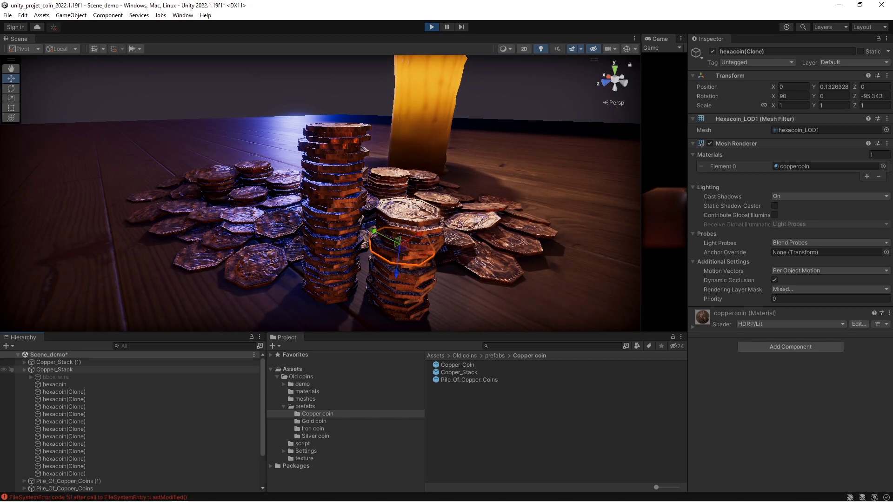
{"action": "left_click", "coordinate": [24, 369]}
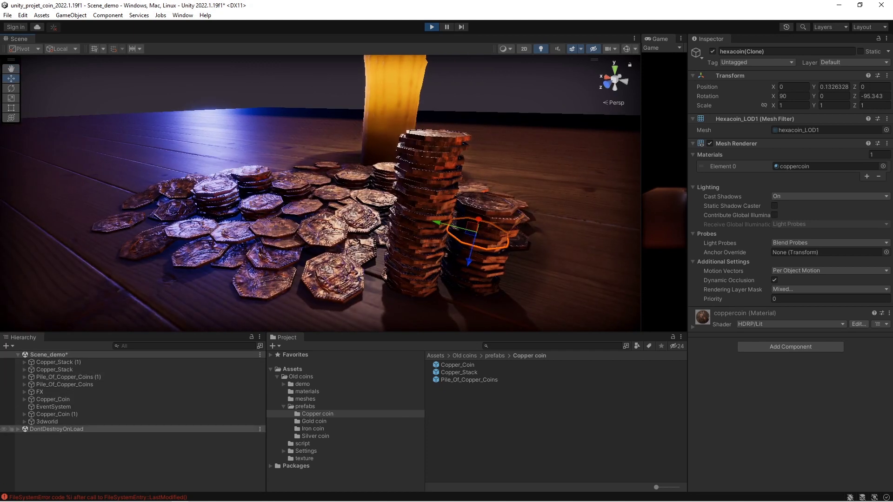
{"action": "left_click", "coordinate": [53, 415]}
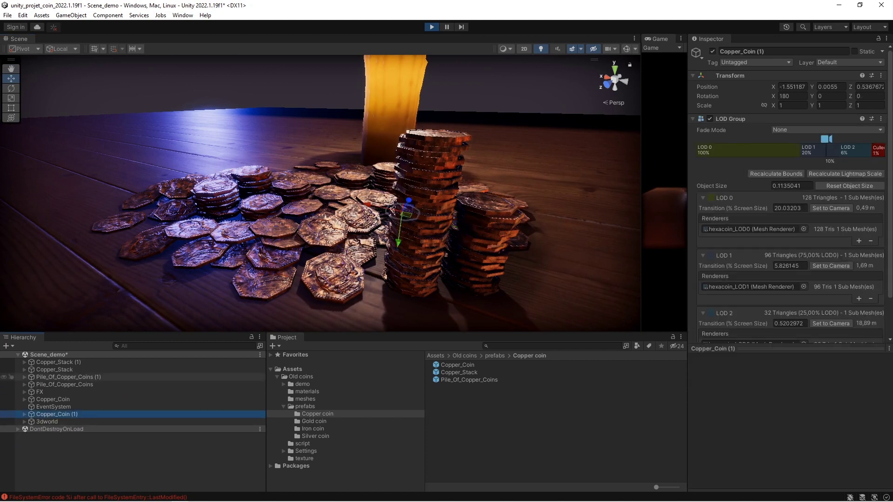
{"action": "left_click", "coordinate": [54, 369]}
{"action": "left_click_drag", "start_coordinate": [326, 209], "coordinate": [260, 218], "text": "alt"}
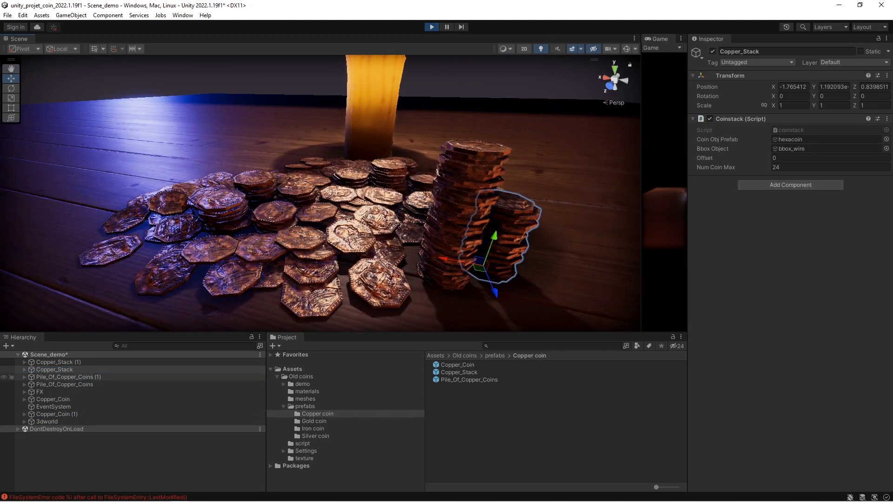
{"action": "scroll", "coordinate": [321, 193], "scroll_direction": "down", "scroll_amount": 5}
{"action": "scroll", "coordinate": [321, 193], "scroll_direction": "up", "scroll_amount": 3}
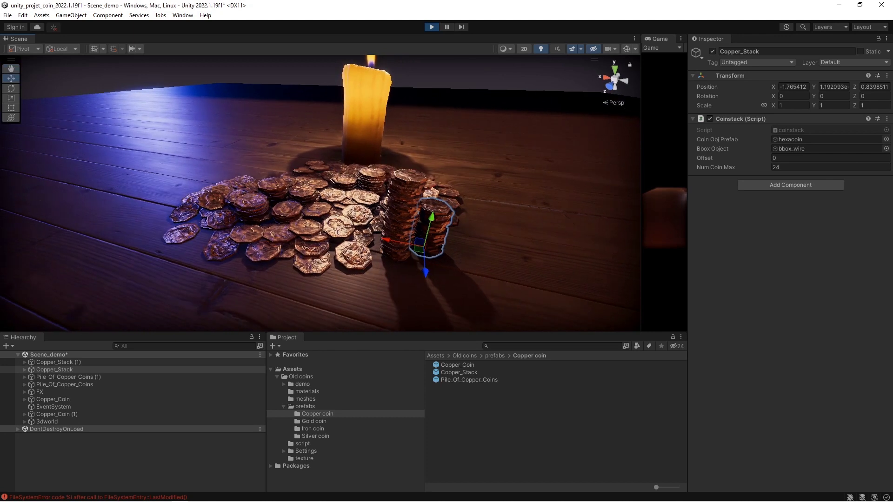
Stop Play, add the Gold_Coin and gold pieces, then run Play to generate gold stacks
{"action": "key", "text": "ctrl+p"}
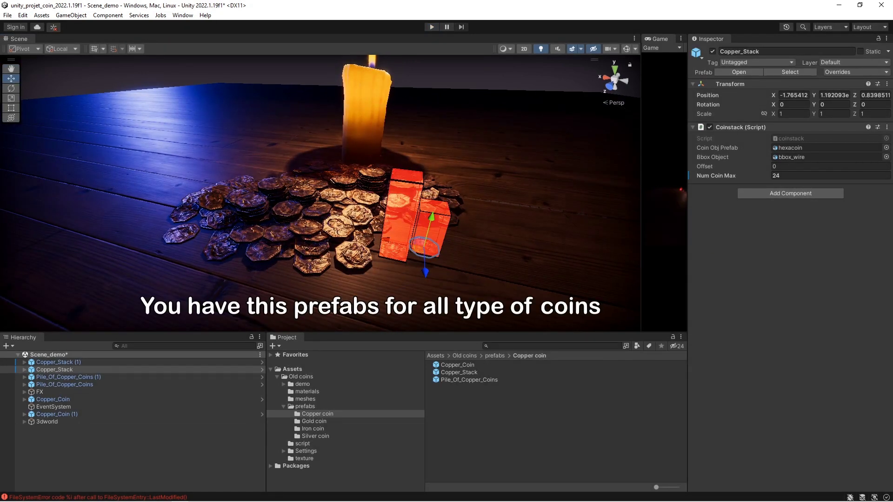
{"action": "key", "text": "shift+d"}
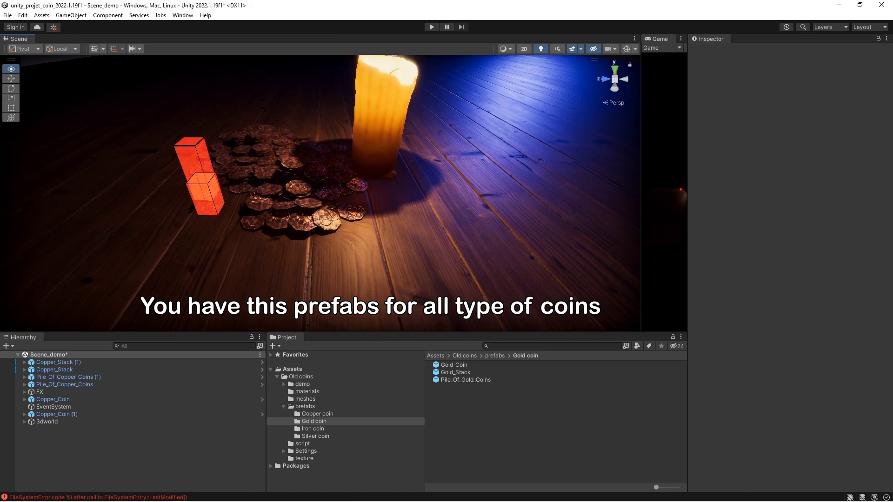
{"action": "left_click_drag", "start_coordinate": [454, 365], "coordinate": [358, 242]}
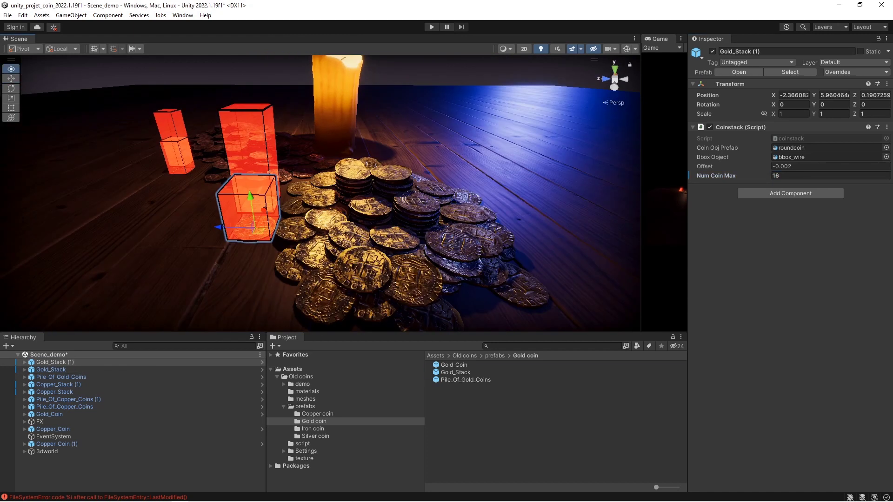
{"action": "key", "text": "ctrl+p"}
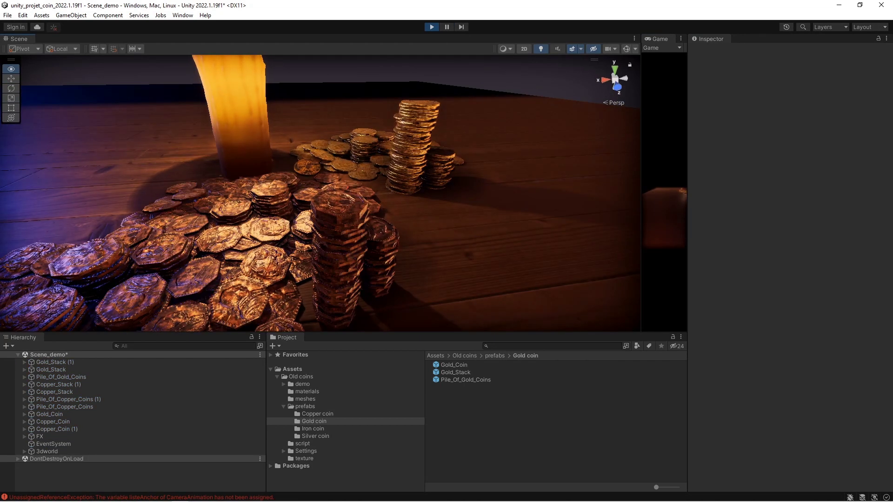
Stop Play mode and place an Iron_Coin on the table
{"action": "key", "text": "ctrl+p"}
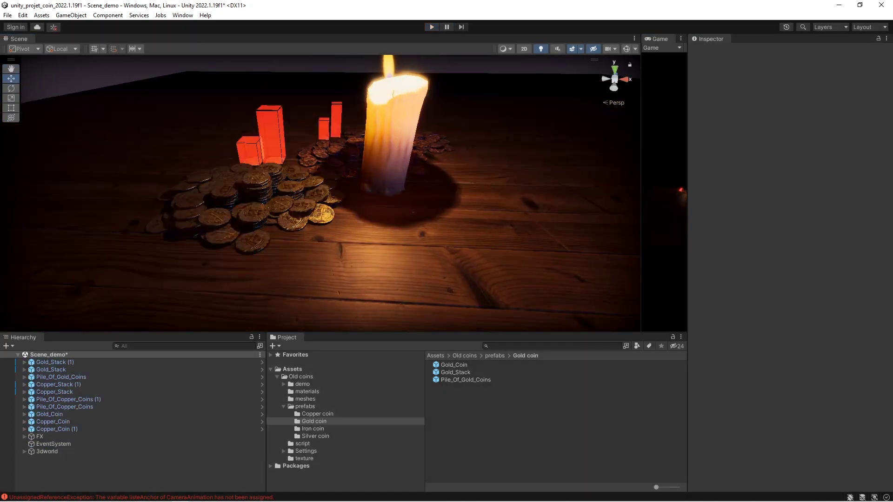
{"action": "middle_click_drag", "start_coordinate": [326, 186], "coordinate": [288, 163]}
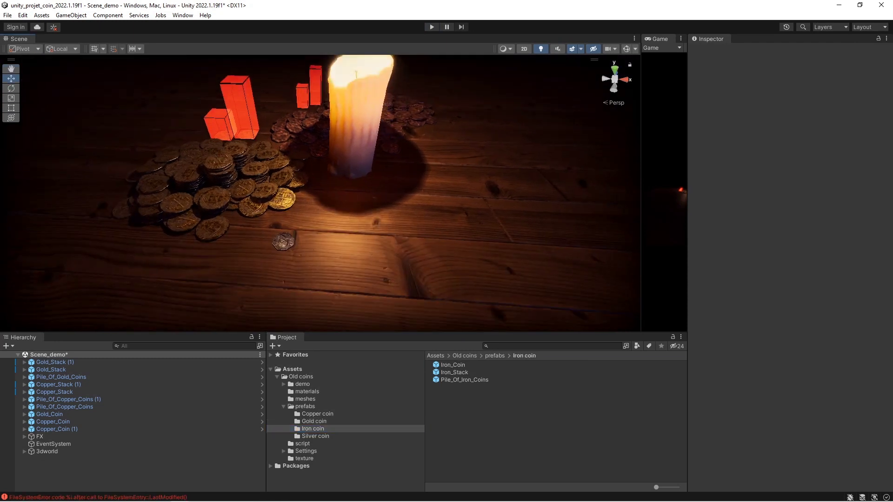
{"action": "left_click_drag", "start_coordinate": [283, 241], "coordinate": [282, 241]}
{"action": "key", "text": "f"}
{"action": "scroll", "coordinate": [319, 193], "scroll_direction": "down", "scroll_amount": 5}
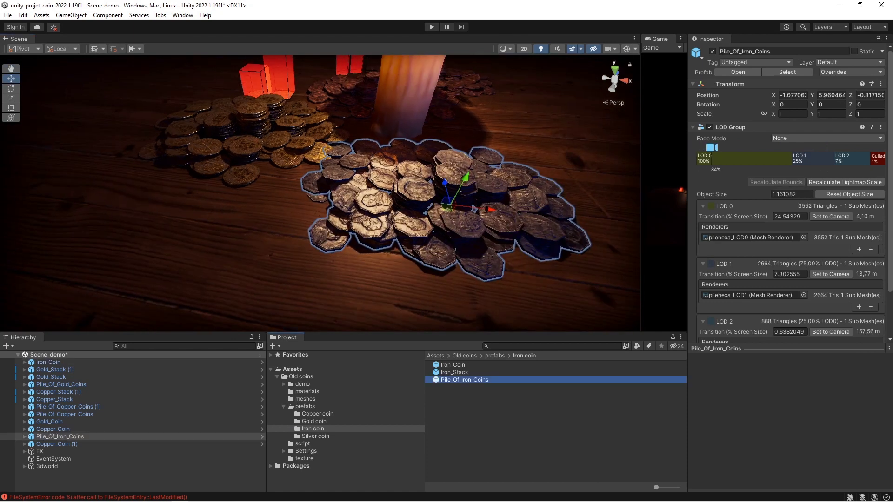
Add Pile_Of_Iron_Coins to the table, rotating one pile with the Rotate tool
{"action": "left_click_drag", "start_coordinate": [464, 379], "coordinate": [235, 216]}
{"action": "scroll", "coordinate": [326, 209], "scroll_direction": "down", "scroll_amount": 3}
{"action": "left_click_drag", "start_coordinate": [464, 380], "coordinate": [329, 250]}
{"action": "key", "text": "e"}
{"action": "key", "text": "w"}
{"action": "scroll", "coordinate": [298, 209], "scroll_direction": "up", "scroll_amount": 5}
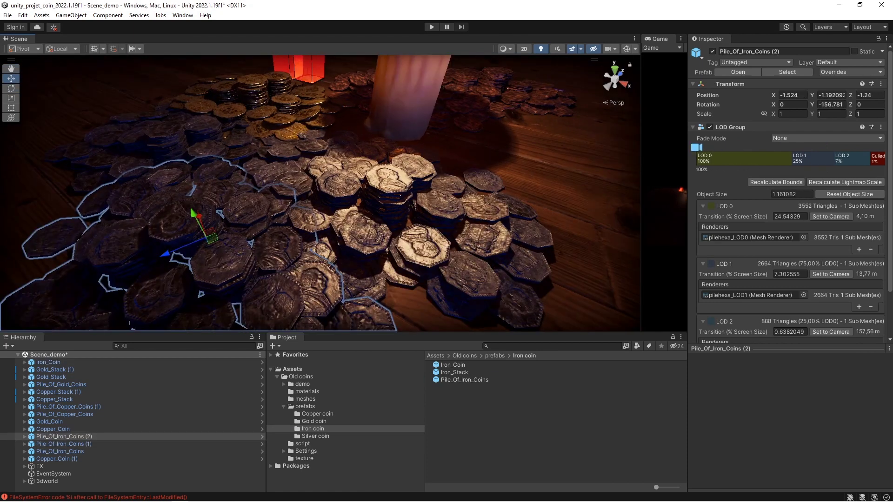
Add three Iron_Stacks with Num Coin Max 22, 33 and 19
{"action": "left_click_drag", "start_coordinate": [454, 373], "coordinate": [339, 235]}
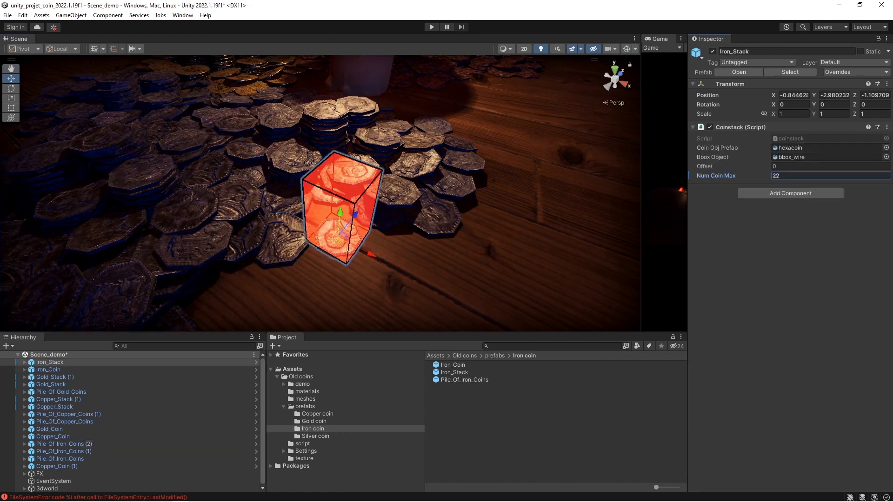
{"action": "left_click_drag", "start_coordinate": [454, 373], "coordinate": [393, 239]}
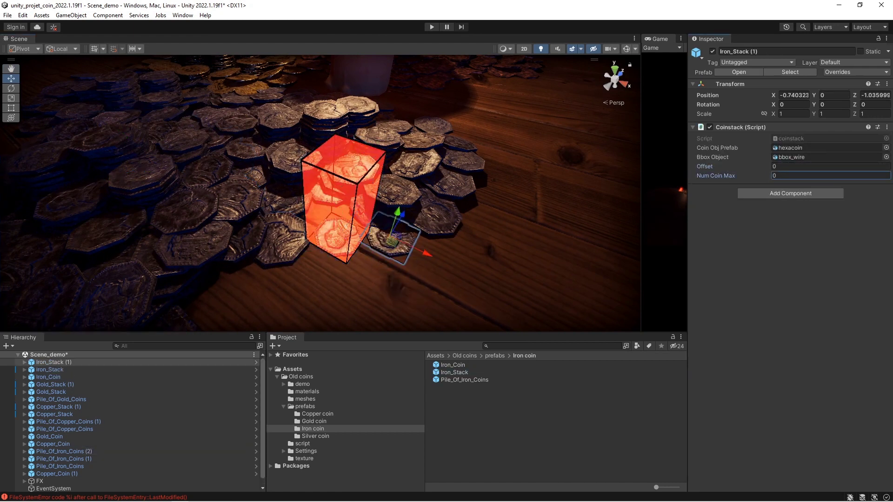
{"action": "type", "text": "33"}
{"action": "key", "text": "Return"}
{"action": "scroll", "coordinate": [321, 193], "scroll_direction": "down", "scroll_amount": 3}
{"action": "left_click_drag", "start_coordinate": [454, 373], "coordinate": [379, 214]}
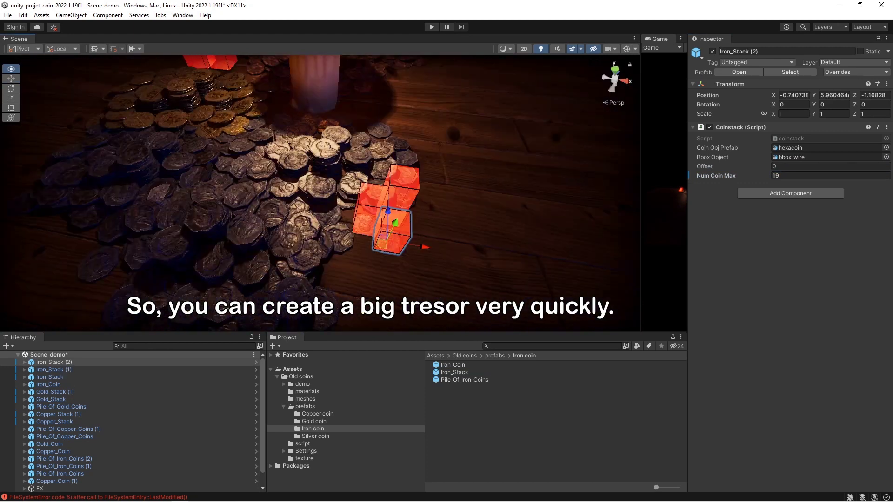
{"action": "left_click", "coordinate": [316, 436]}
Place a Silver_Coin and a silver coin pile, rotating the pile to about 108° on Y
{"action": "mouse_move", "coordinate": [455, 373]}
{"action": "left_mouse_down"}
{"action": "mouse_move", "coordinate": [330, 187]}
{"action": "mouse_move", "coordinate": [298, 195]}
{"action": "left_mouse_up"}
{"action": "key", "text": "f"}
{"action": "scroll", "coordinate": [321, 193], "scroll_direction": "down", "scroll_amount": 2}
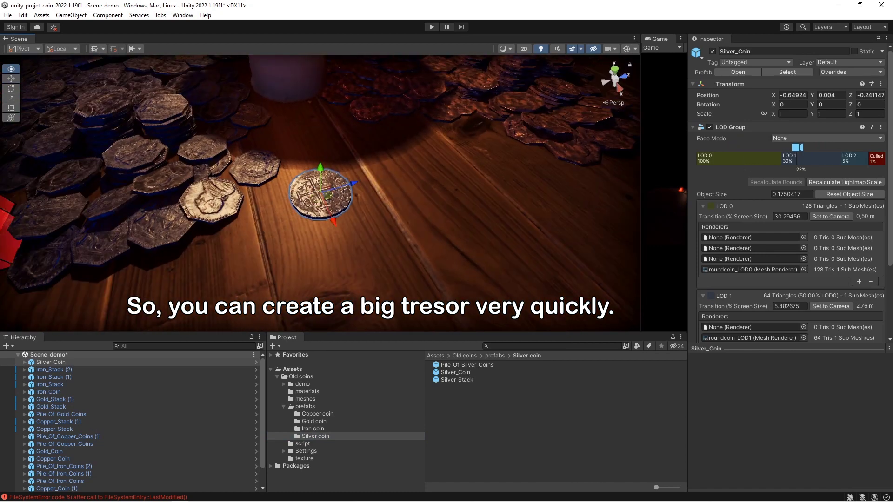
{"action": "scroll", "coordinate": [320, 193], "scroll_direction": "down", "scroll_amount": 2}
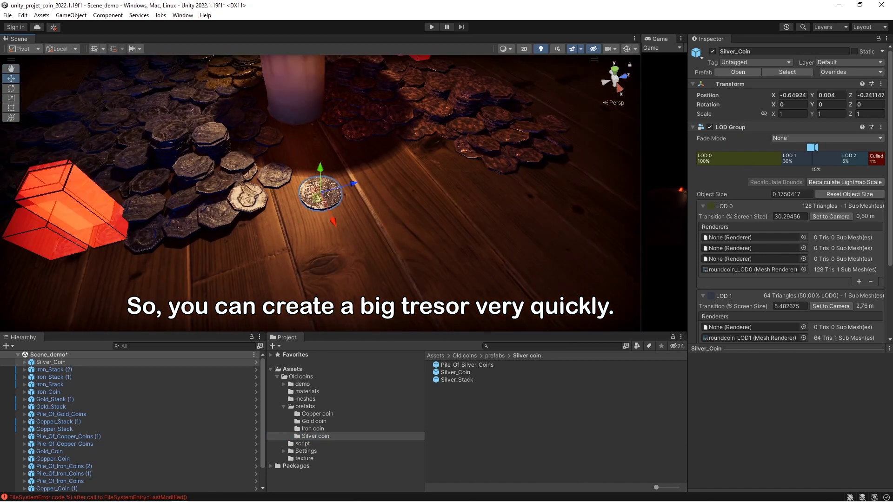
{"action": "left_click_drag", "start_coordinate": [466, 364], "coordinate": [358, 204]}
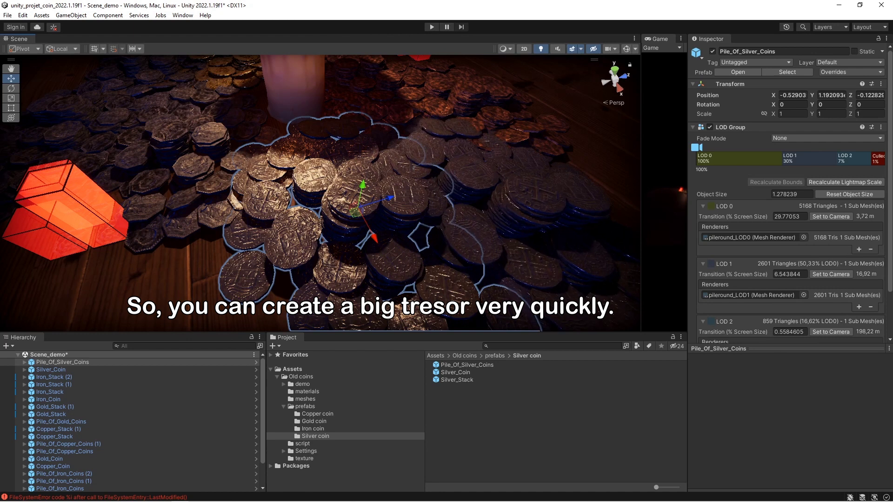
{"action": "left_click_drag", "start_coordinate": [464, 222], "coordinate": [486, 176]}
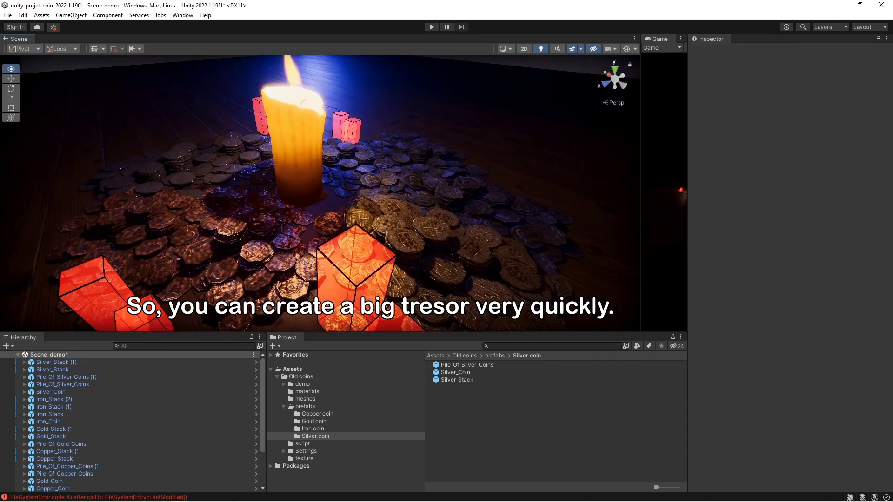
Enter Play mode so the script builds all the coin stacks
{"action": "key", "text": "ctrl+p"}
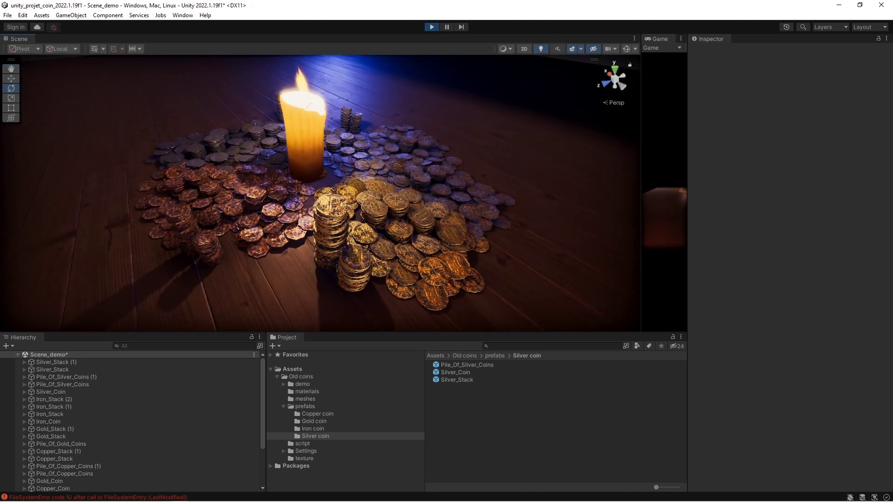
{"action": "key", "text": "shift+space"}
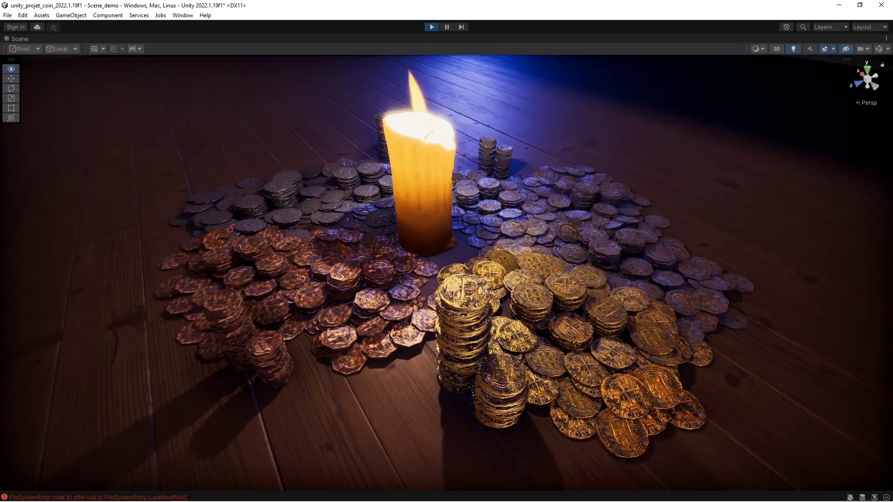